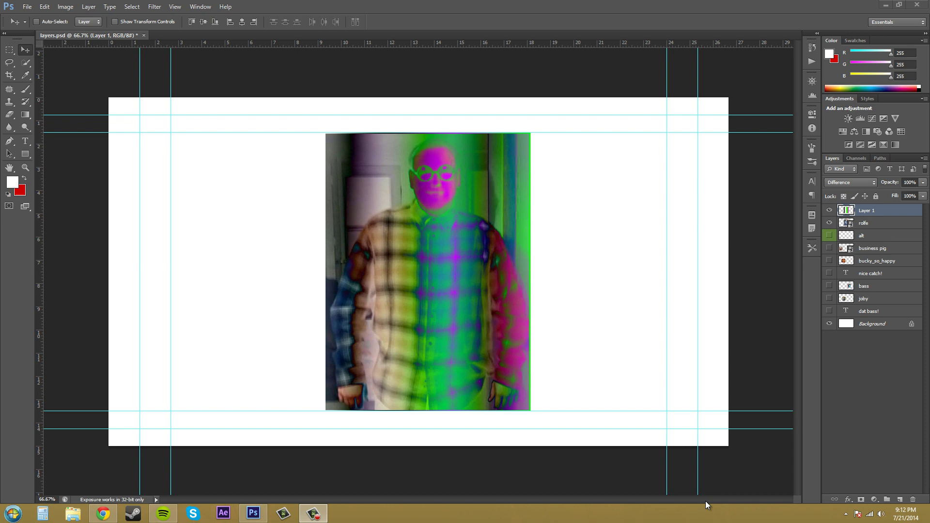
Open Layer 1's blend-mode list and browse it without committing a change
left_click(863, 186)
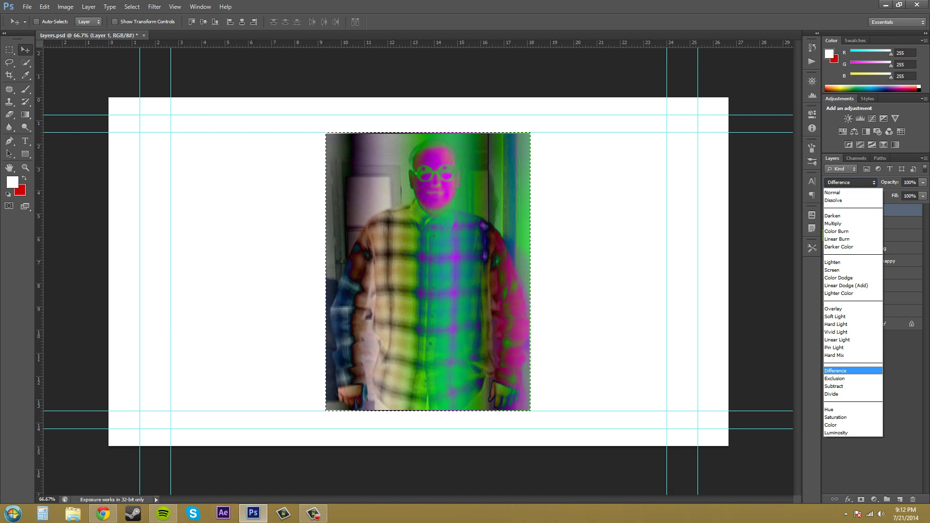
key("Escape")
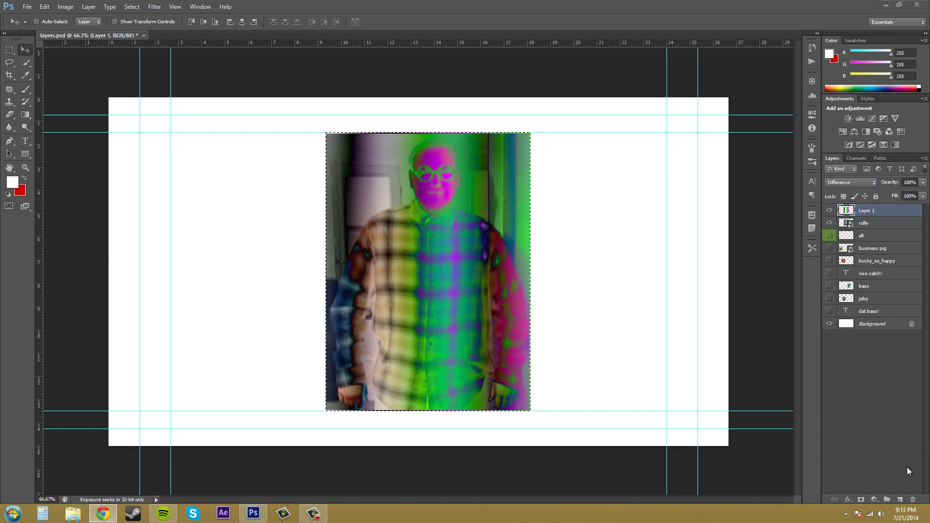
left_click(854, 181)
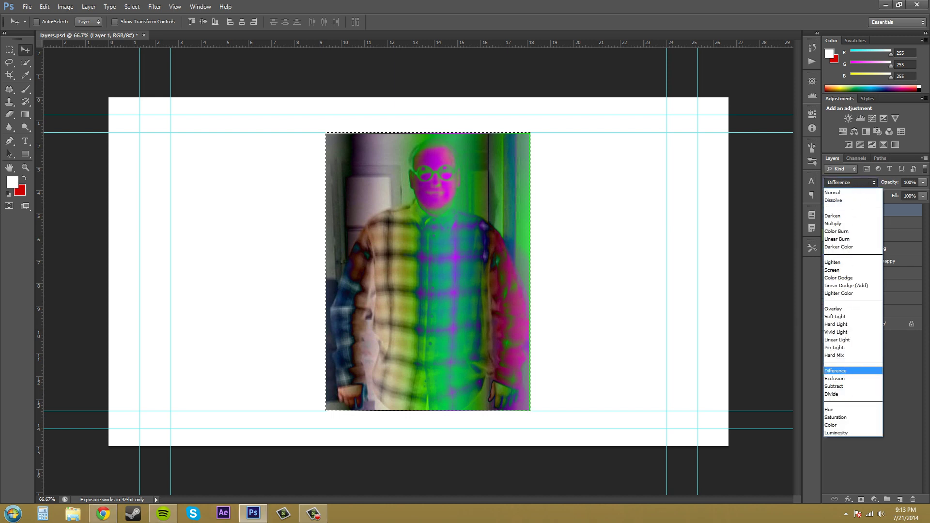
key("Up")
key("Up")
key("Up")
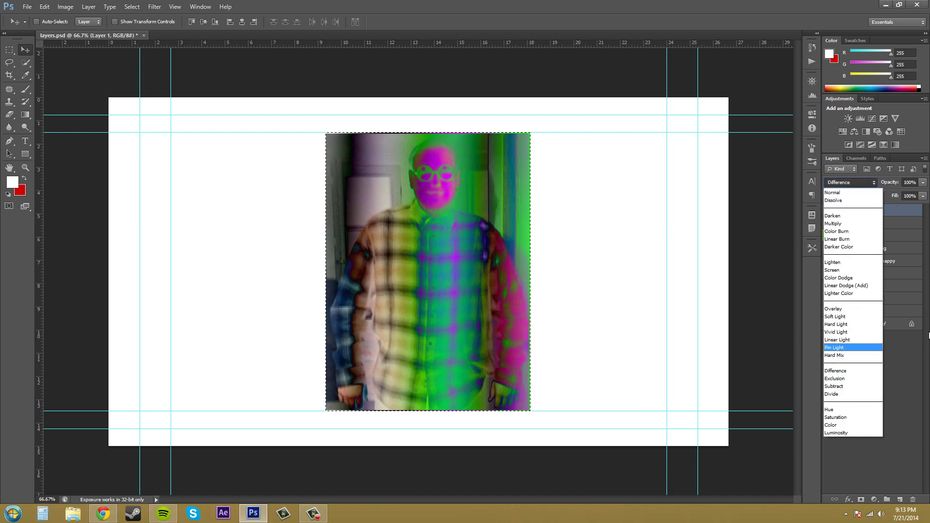
Keep Layer 1 on Difference blend and bring the Photoshop document back to the front
left_click(848, 372)
key("Up")
key("Up")
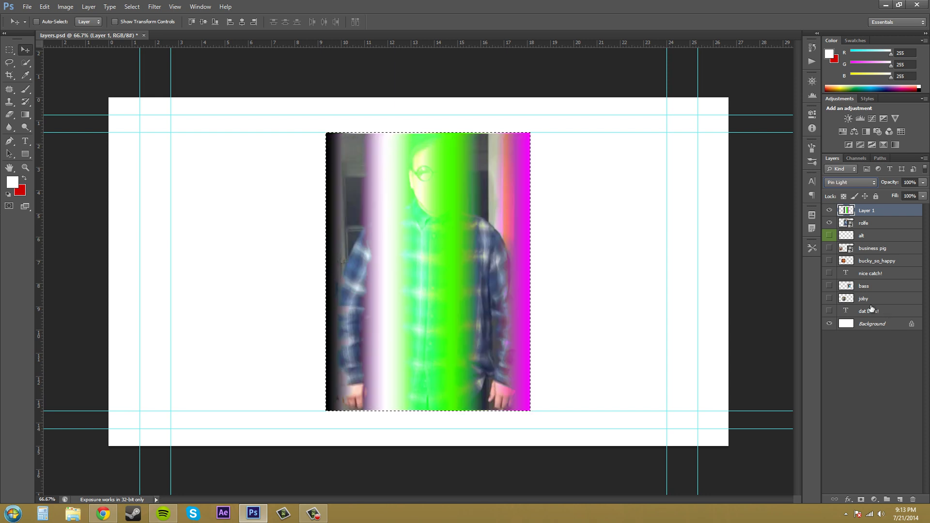
left_click(844, 181)
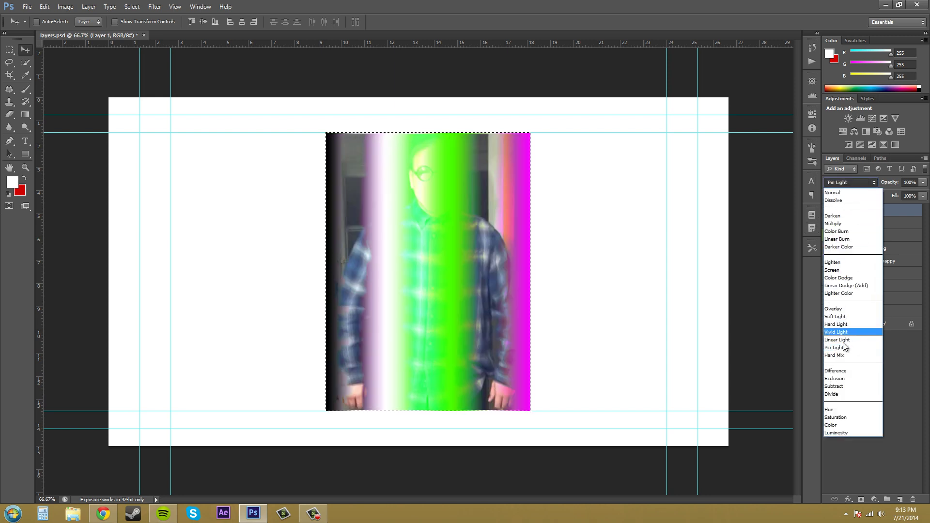
left_click(840, 370)
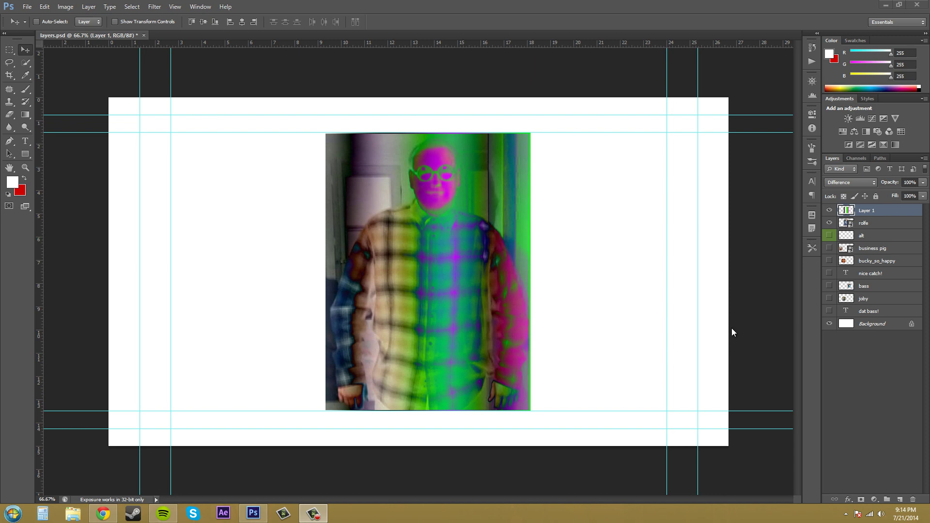
left_click(642, 218)
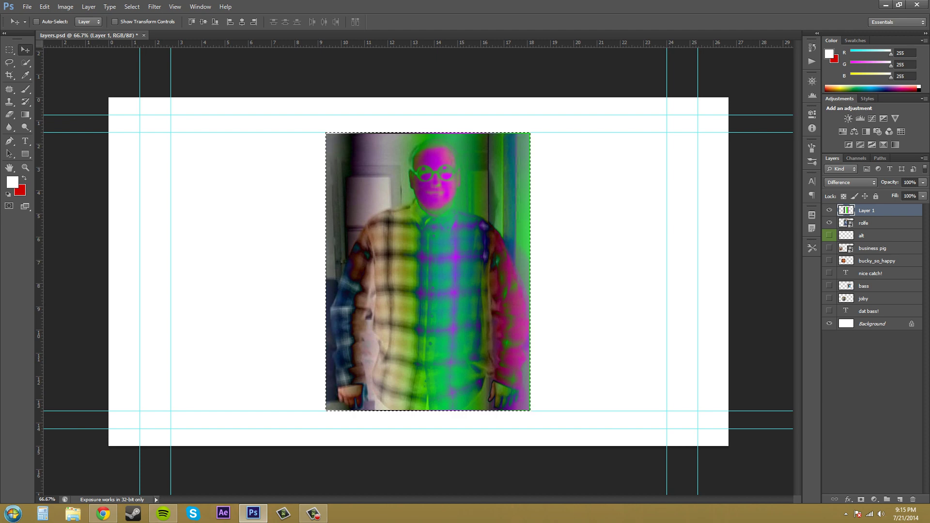
Set Layer 1 to Exclusion, then to Subtract blend, and deselect with Ctrl+D
left_click(845, 181)
left_click(834, 376)
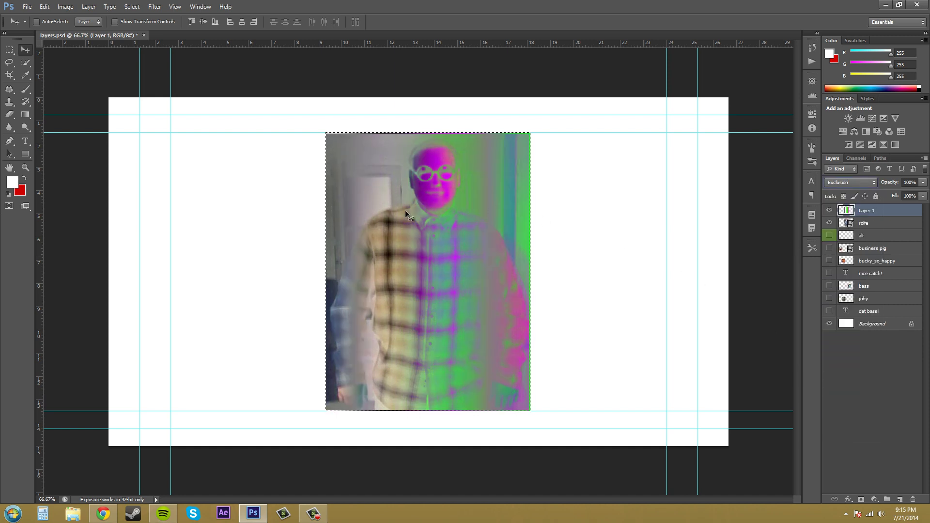
left_click(858, 185)
left_click(834, 386)
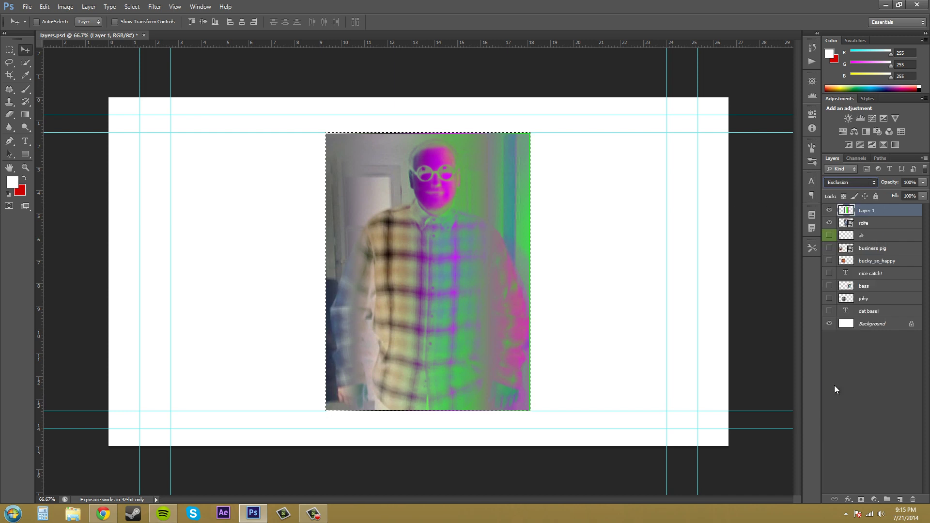
key("ctrl+d")
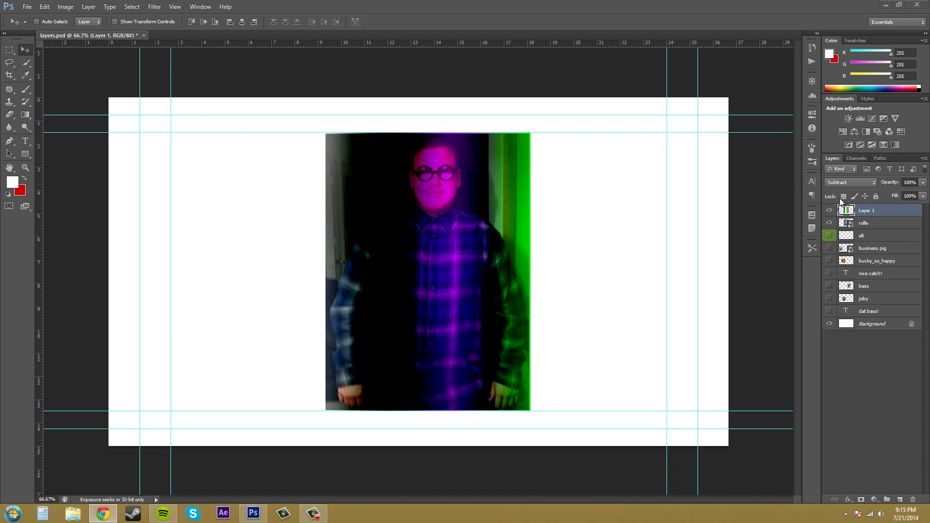
Switch Layer 1 from Subtract to Divide blend, then reopen the blend-mode list
left_click(857, 182)
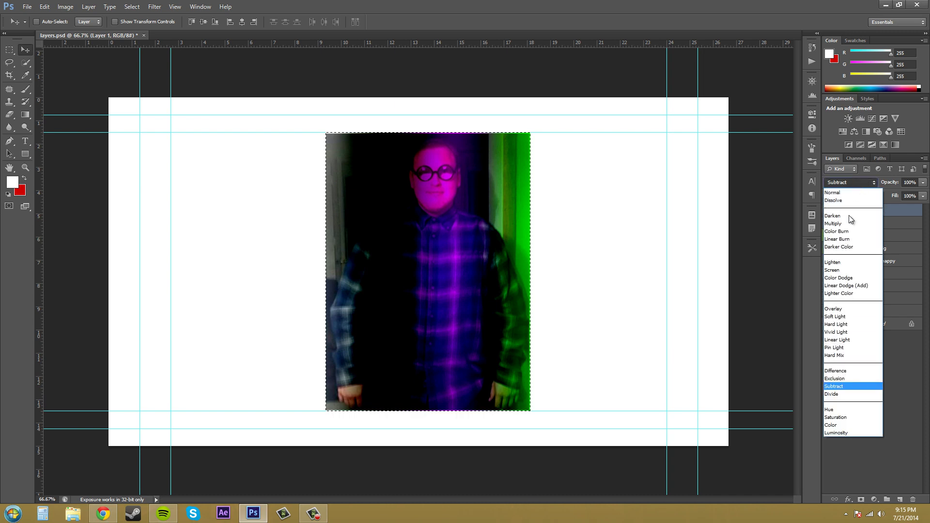
left_click(842, 393)
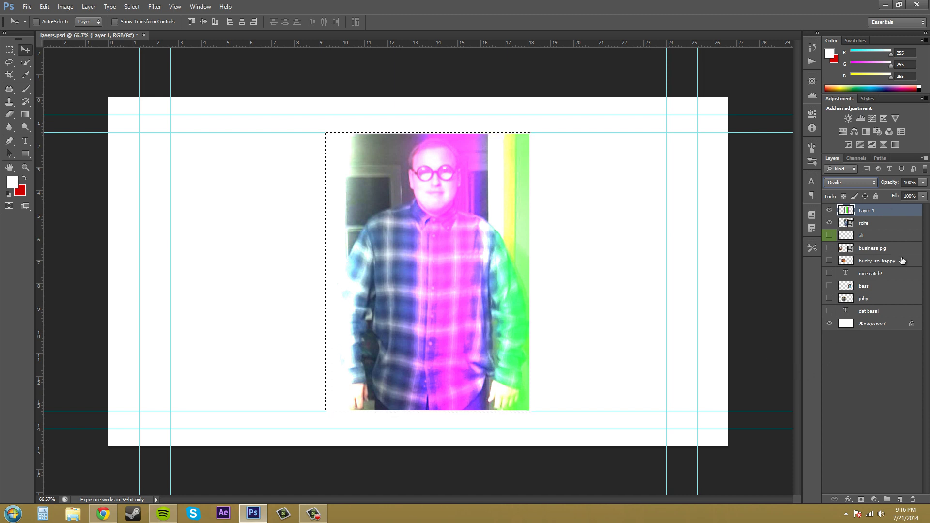
left_click(852, 179)
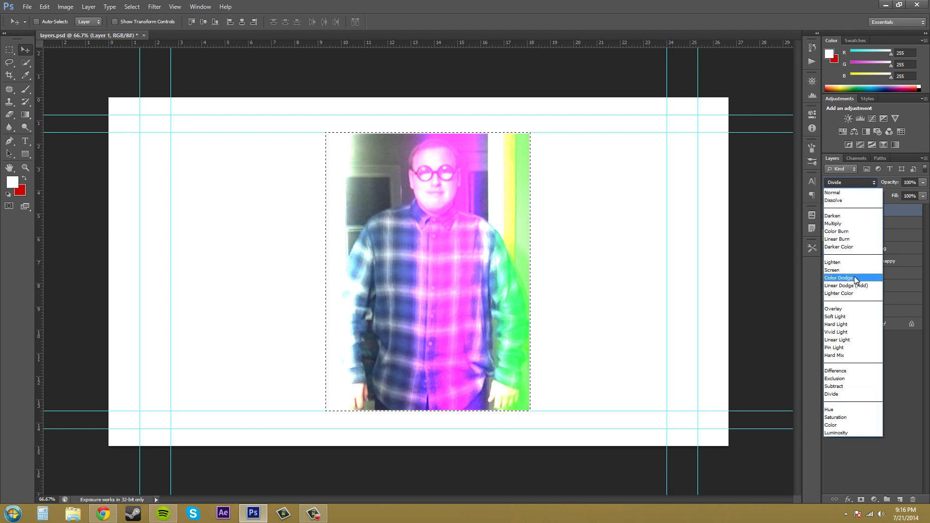
Apply Hue blend to Layer 1, then change it to Saturation
left_click(845, 409)
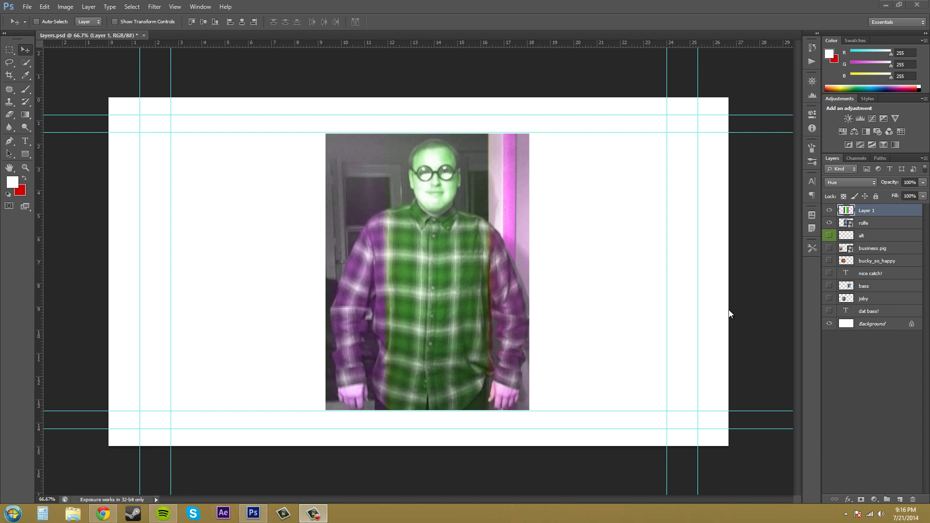
left_click(856, 184)
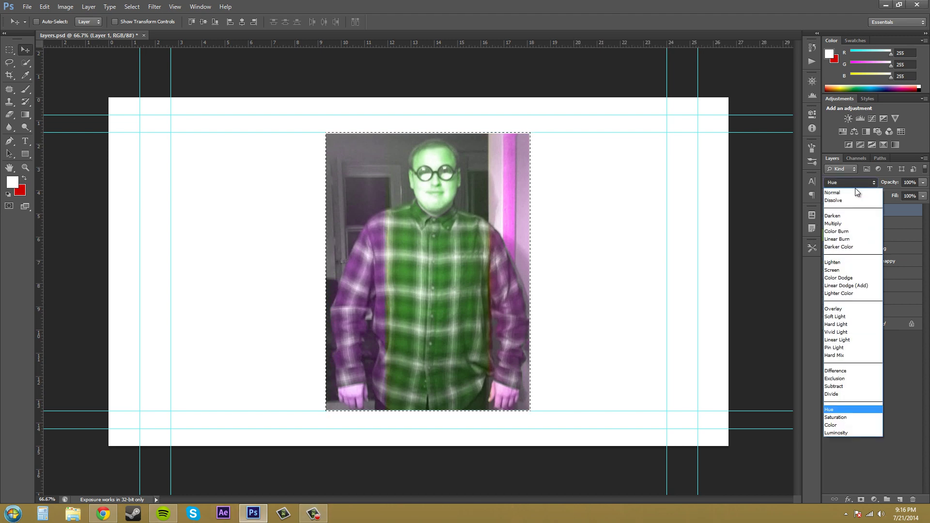
left_click(841, 416)
key("ctrl+d")
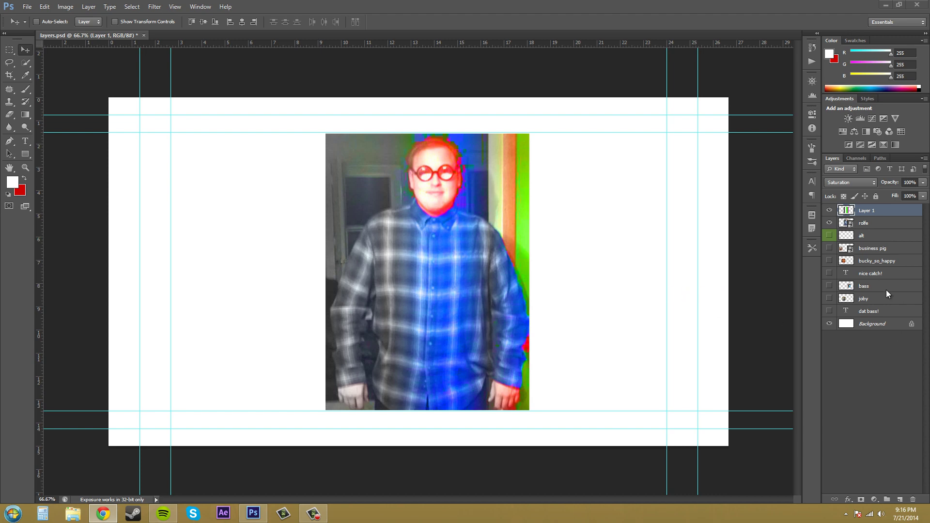
Change Layer 1 from Saturation to Color blend, then reopen the blend-mode list
left_click(843, 182)
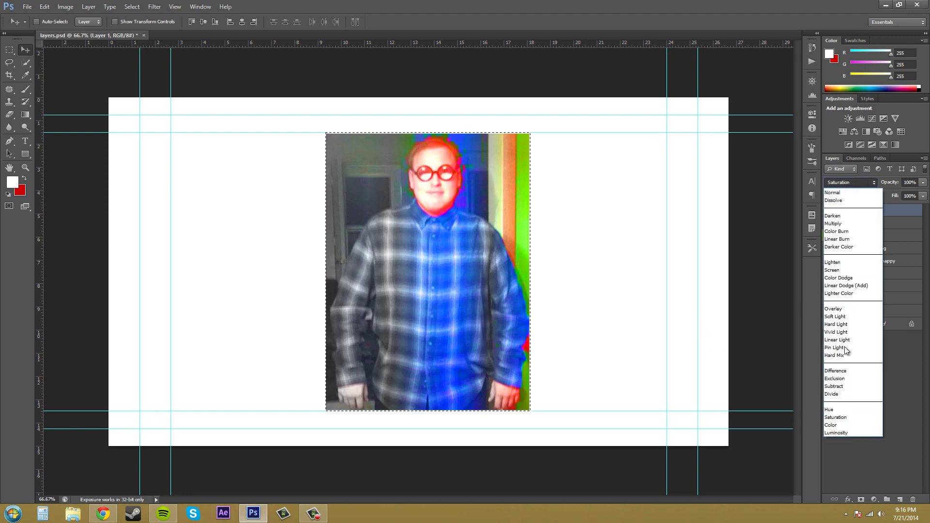
left_click(834, 426)
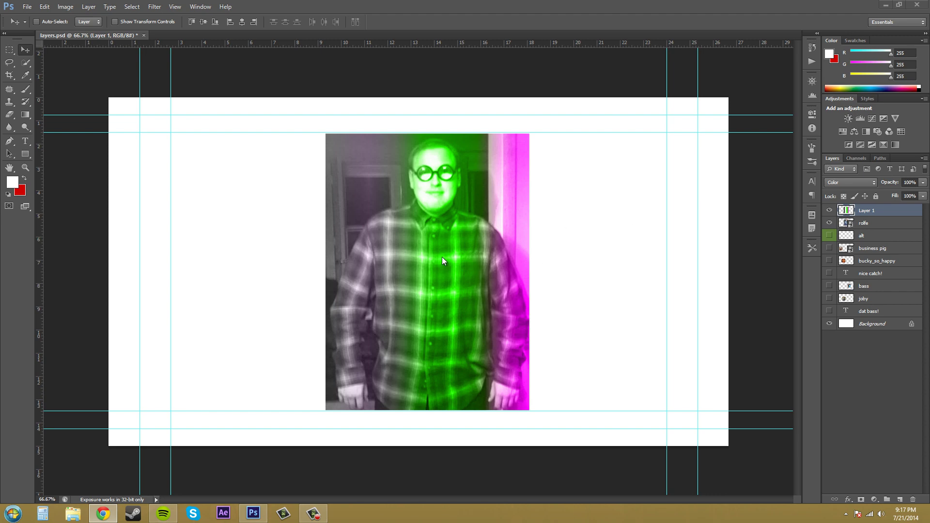
left_click(867, 182)
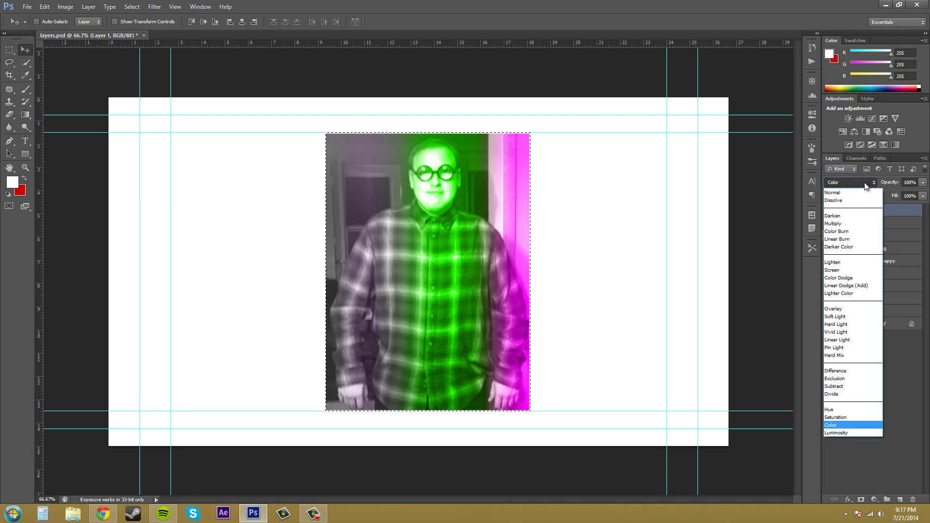
Apply Luminosity blend to Layer 1, select the rolfe layer, then reselect Layer 1
left_click(837, 433)
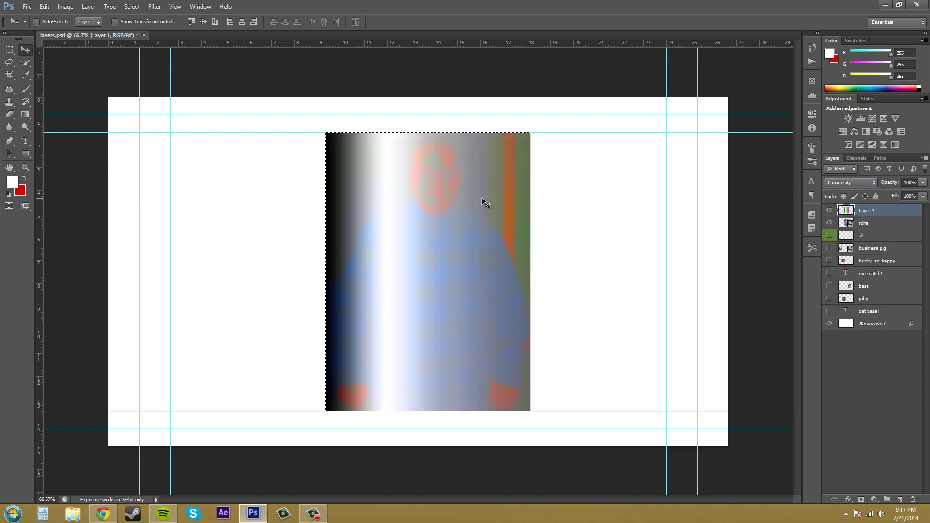
key("alt+Tab")
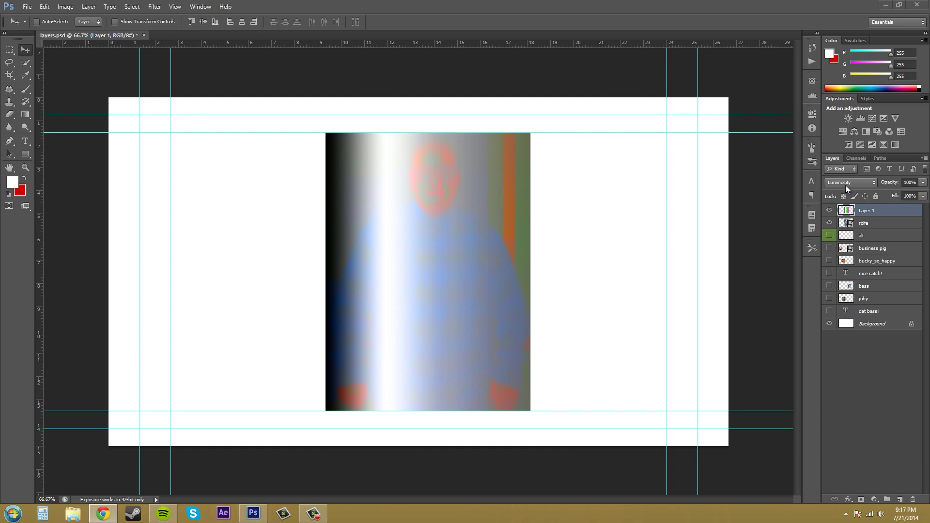
left_click(867, 223)
left_click(845, 224, "ctrl")
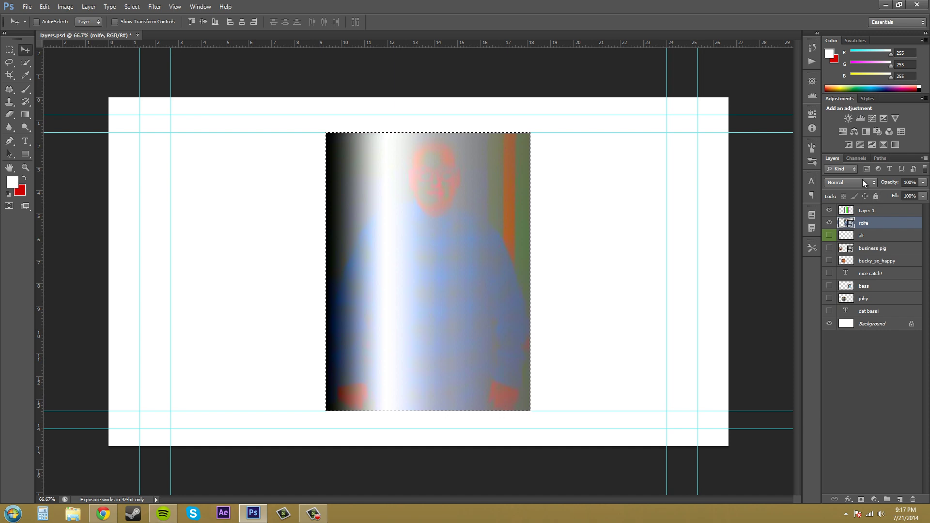
left_click(872, 213)
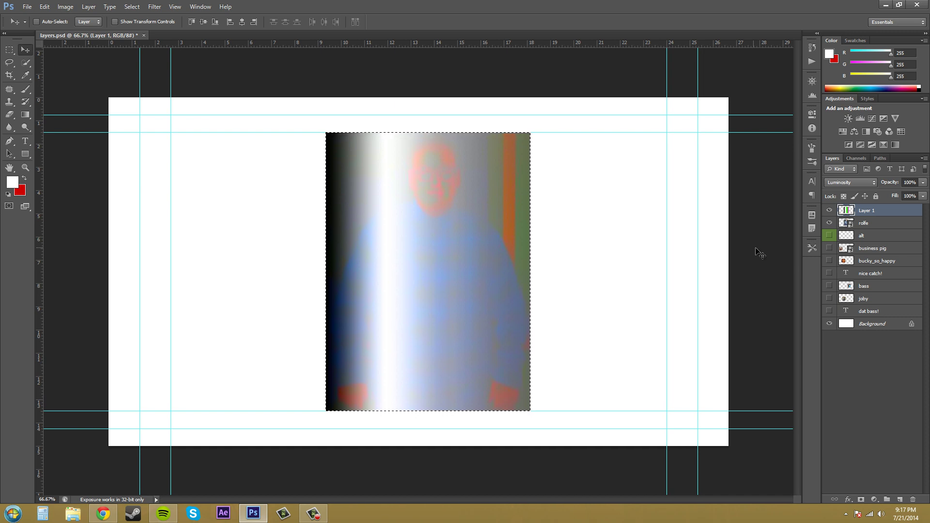
key("alt+Tab")
key("ctrl+shift+d")
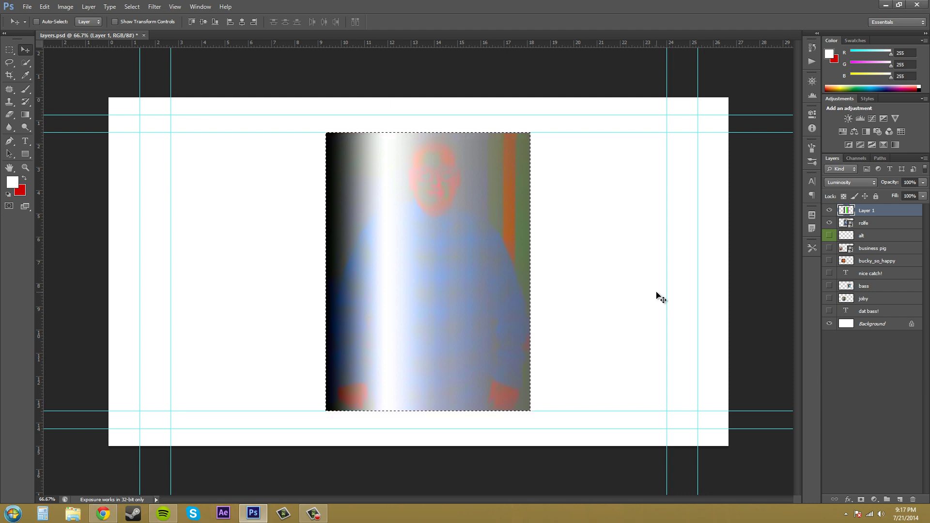